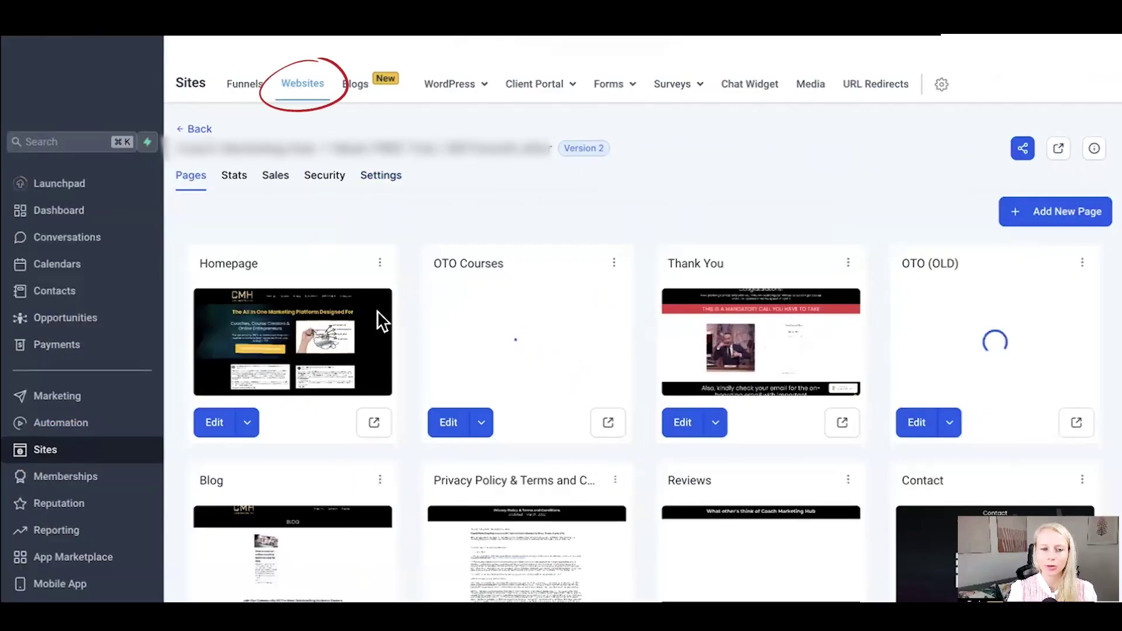
# Open the Homepage in the page editor in a new tab and show its Cookie Consent panel
pyautogui.click(247, 425)
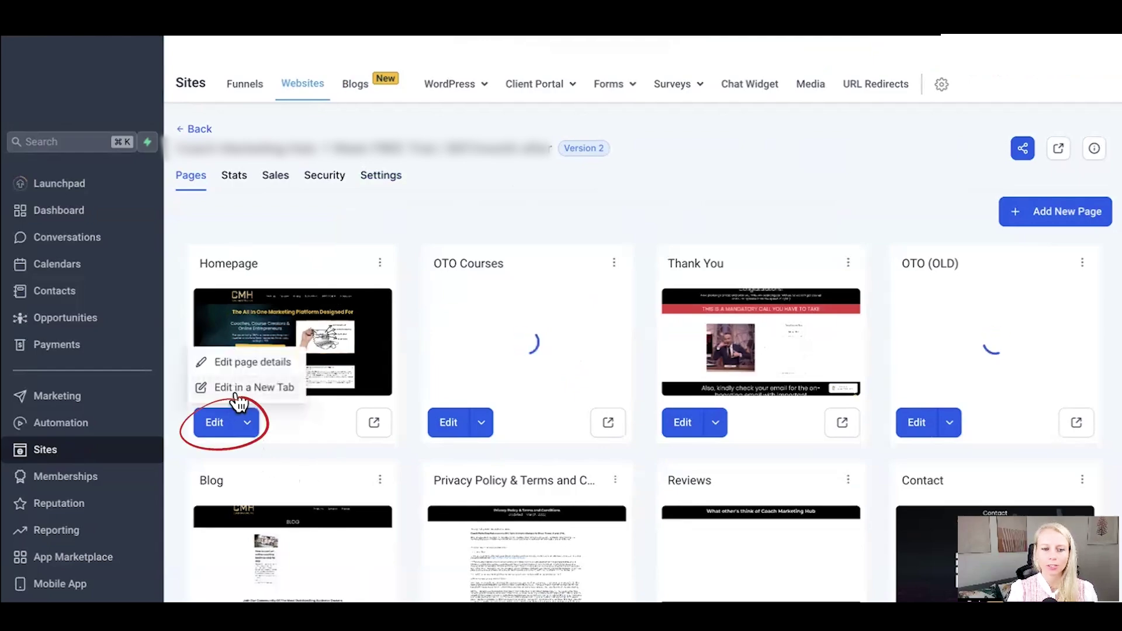
pyautogui.click(237, 390)
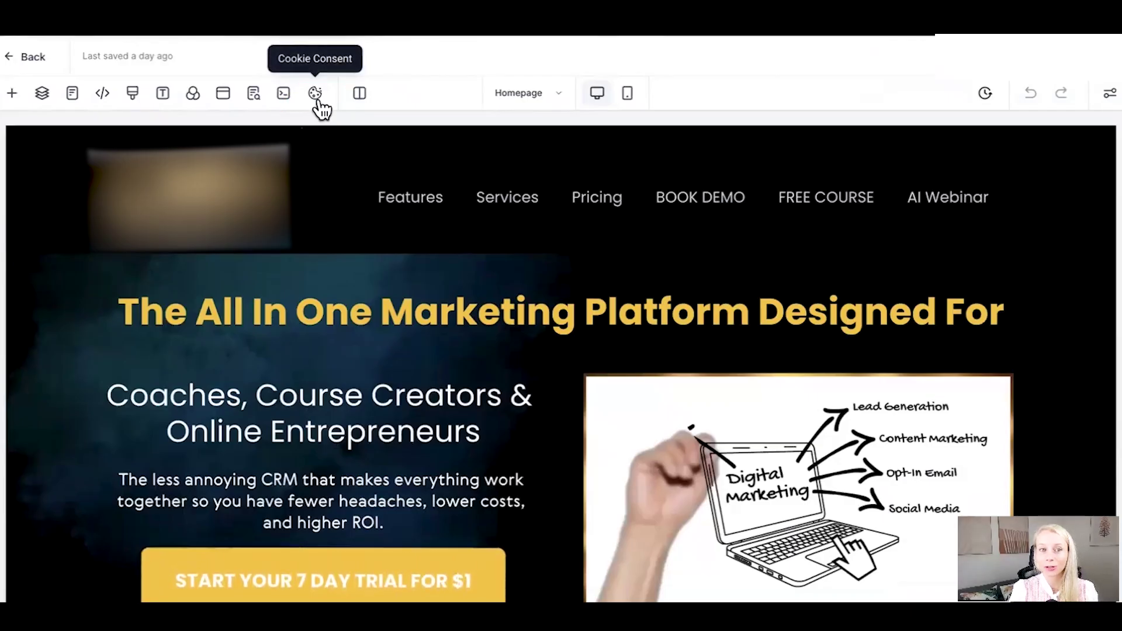
pyautogui.click(316, 95)
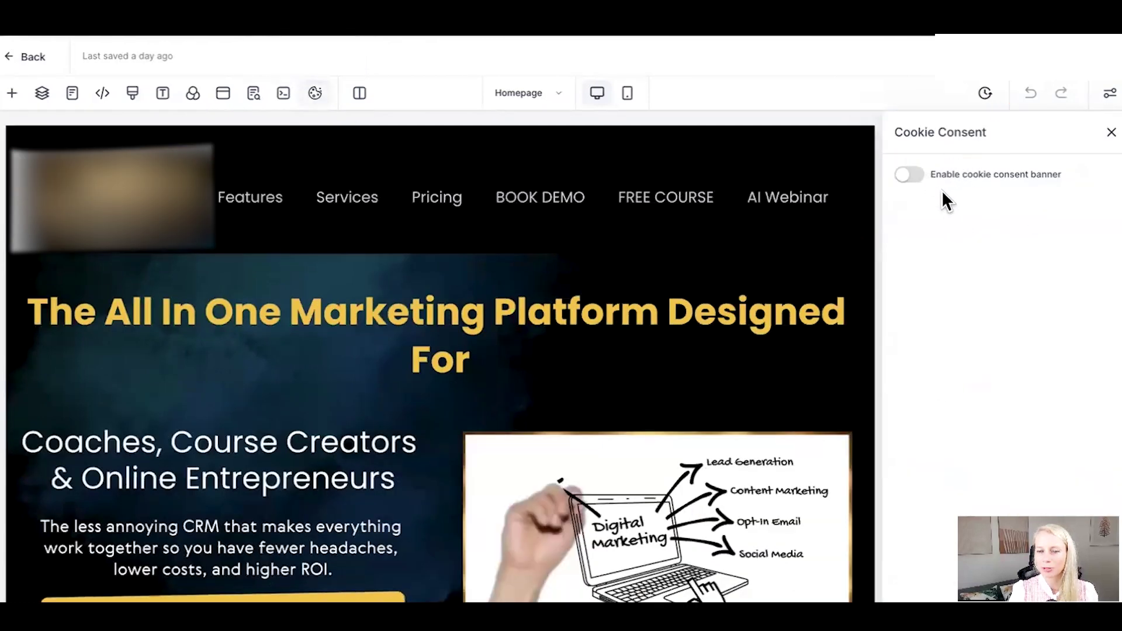
# Switch on the cookie consent banner toggle and read through the blocked-cookies warning
pyautogui.click(923, 177)
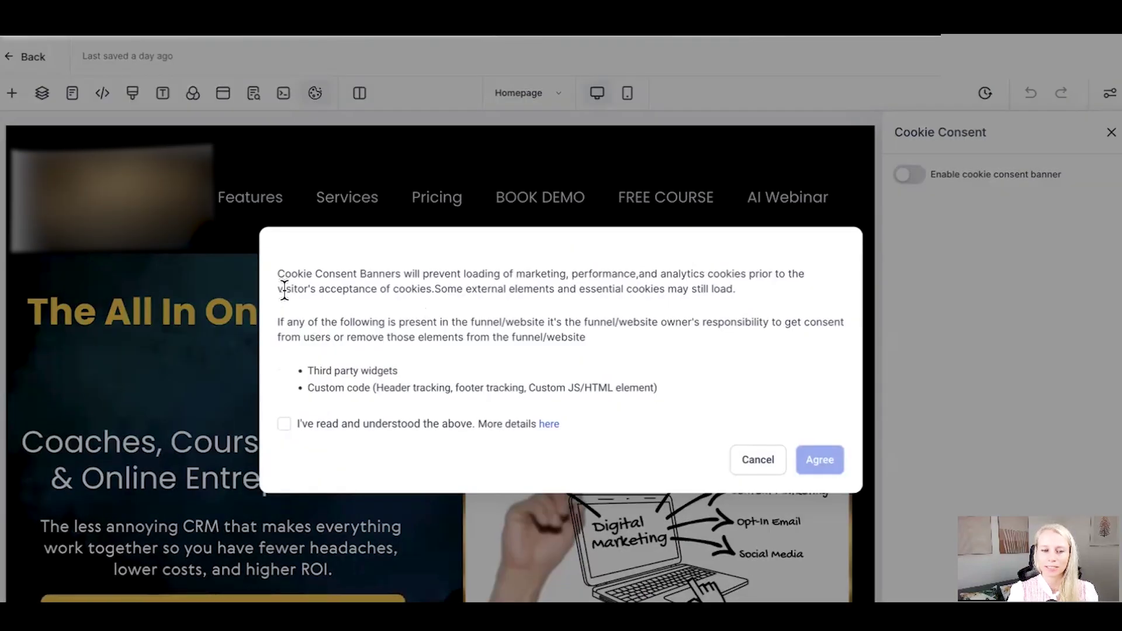
pyautogui.moveTo(363, 273); pyautogui.dragTo(732, 290)
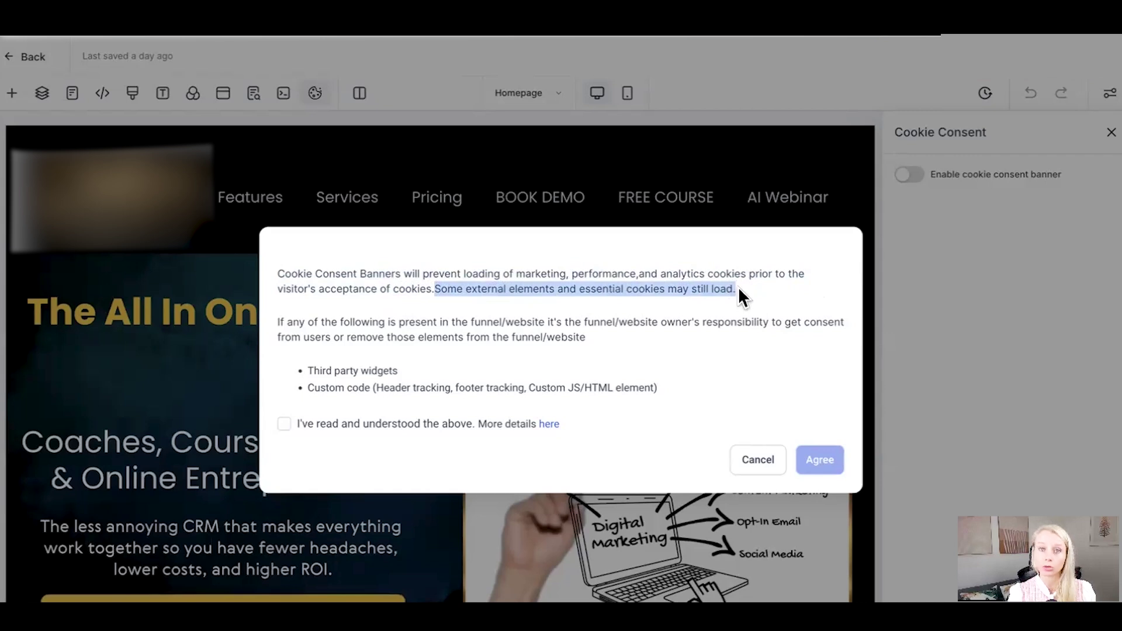
pyautogui.moveTo(286, 321); pyautogui.dragTo(379, 321)
pyautogui.moveTo(308, 370); pyautogui.dragTo(372, 389)
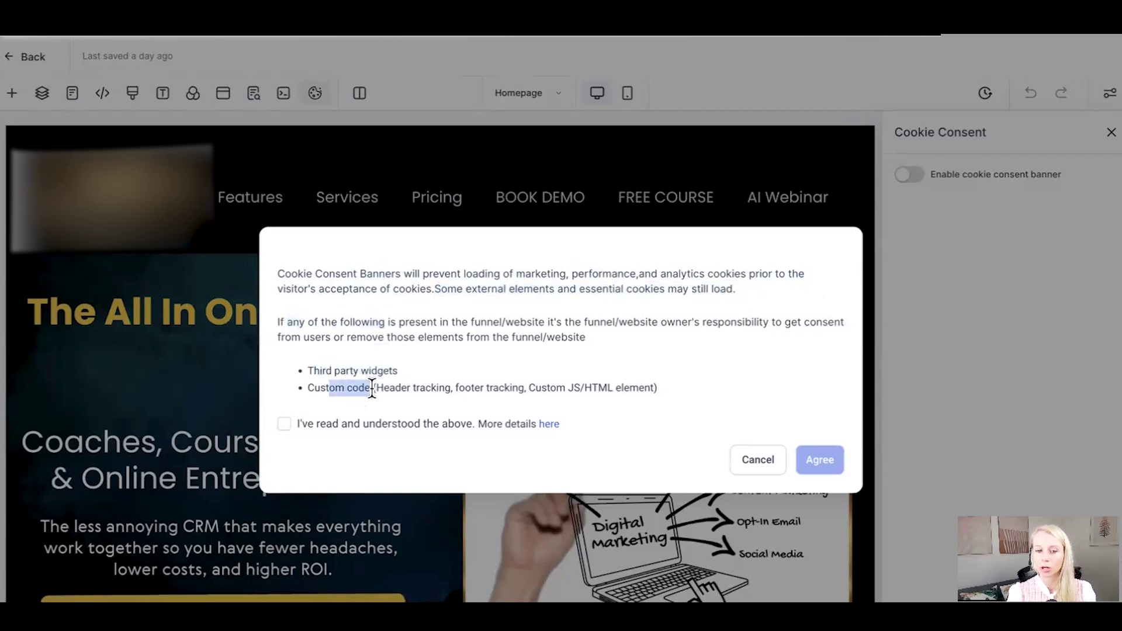
pyautogui.click(402, 327)
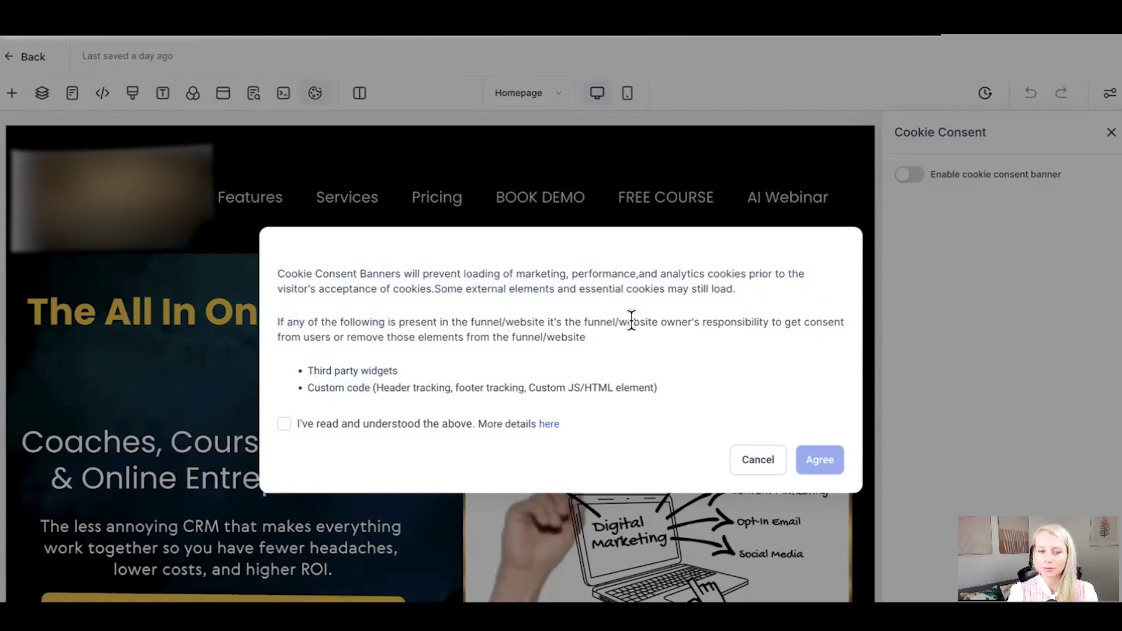
pyautogui.moveTo(646, 322); pyautogui.dragTo(643, 349)
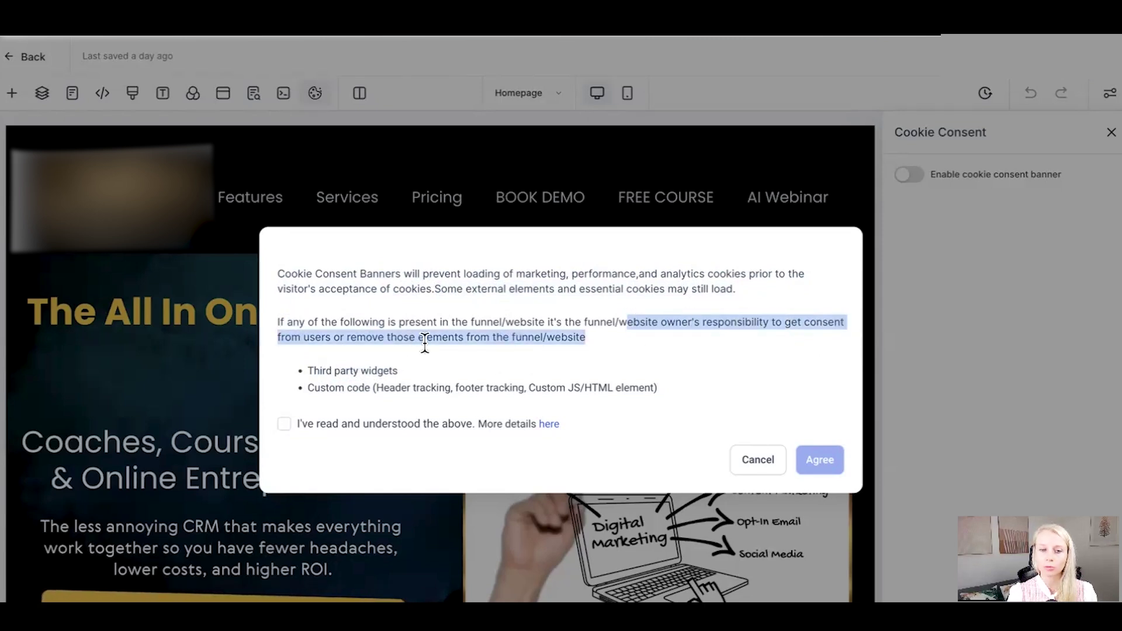
# Acknowledge the warning and agree, enabling the banner with Ask to opt in compliance
pyautogui.click(564, 342)
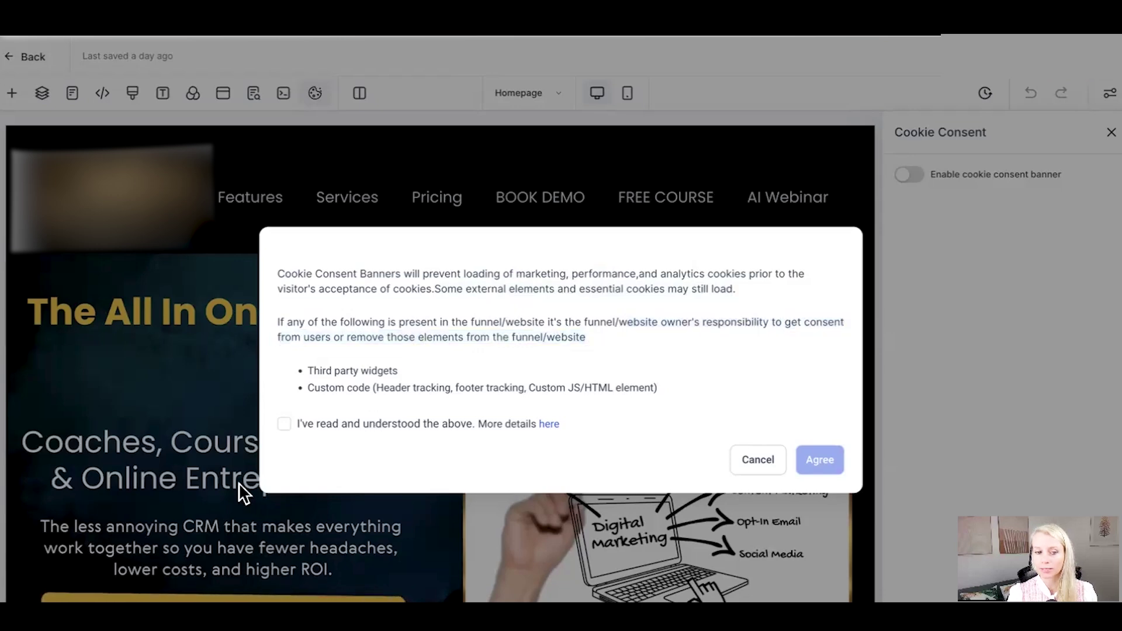
pyautogui.click(285, 425)
pyautogui.click(820, 461)
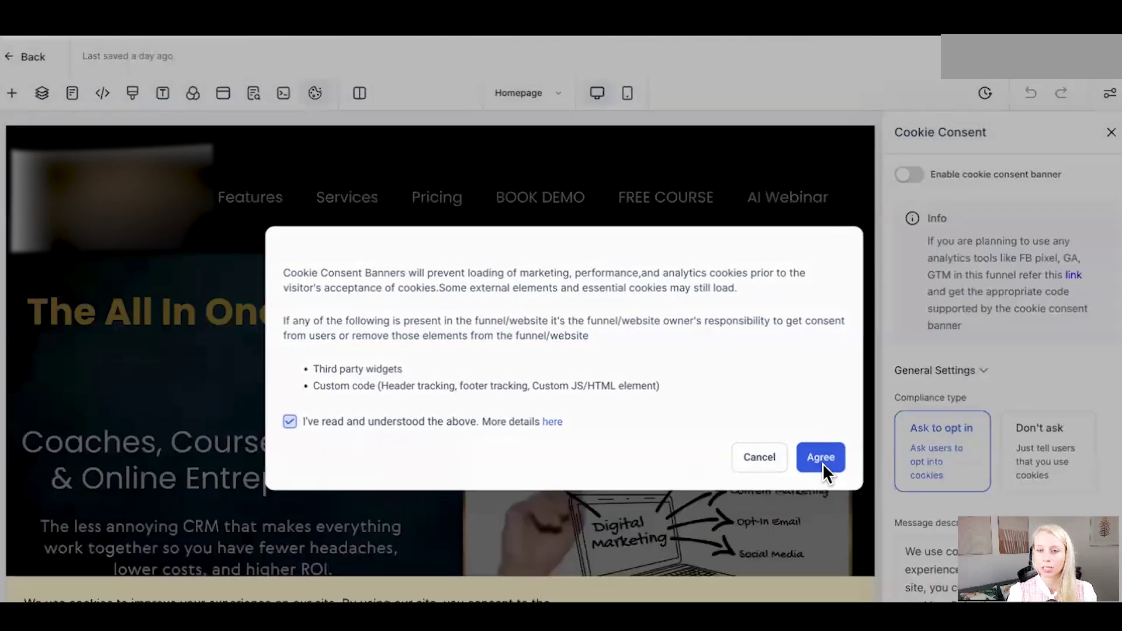
pyautogui.moveTo(28, 530); pyautogui.dragTo(642, 539)
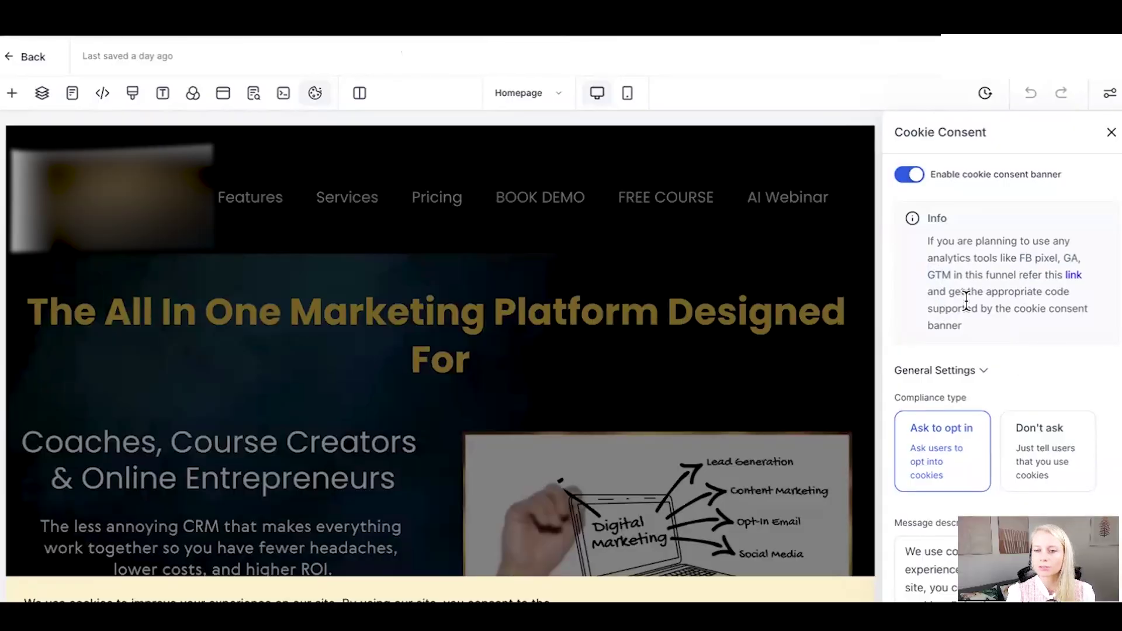
# Open the Info box's help article on tracking codes with cookie banners
pyautogui.click(1069, 258)
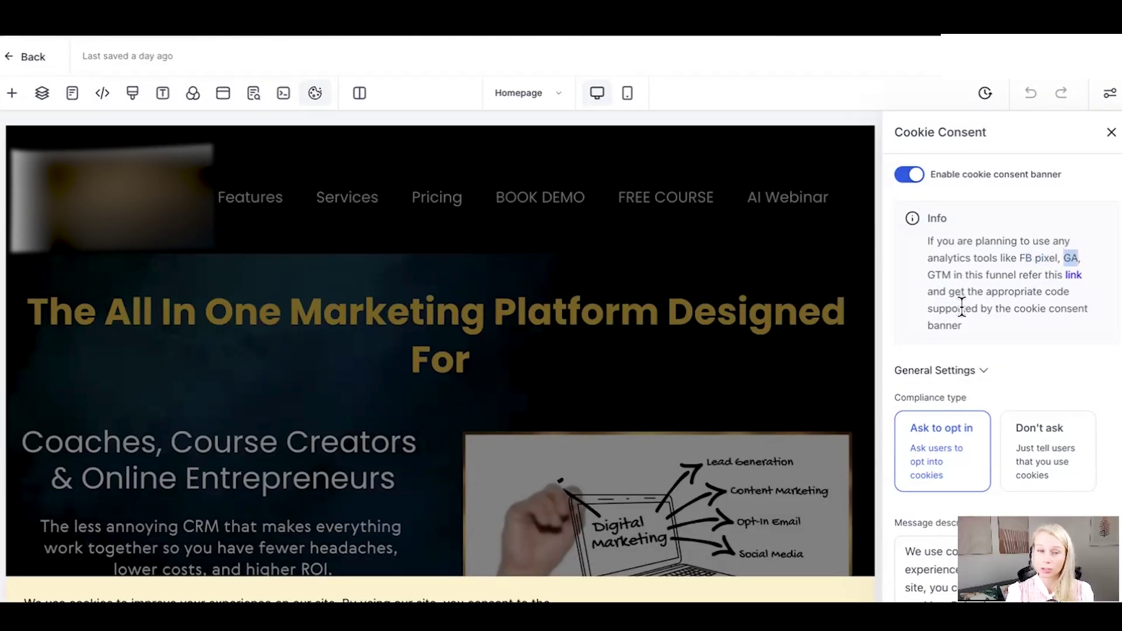
pyautogui.moveTo(930, 274); pyautogui.dragTo(968, 275)
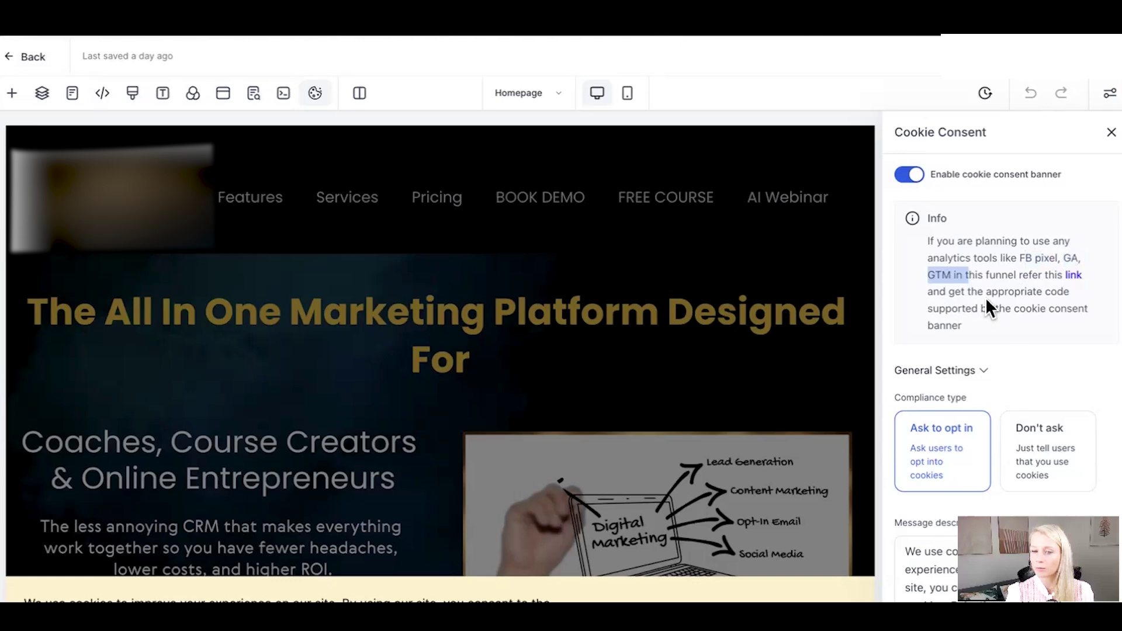
pyautogui.click(1075, 278)
# Find the Facebook pixel code in the help article and select the whole script
pyautogui.scroll(-1, 556, 388)
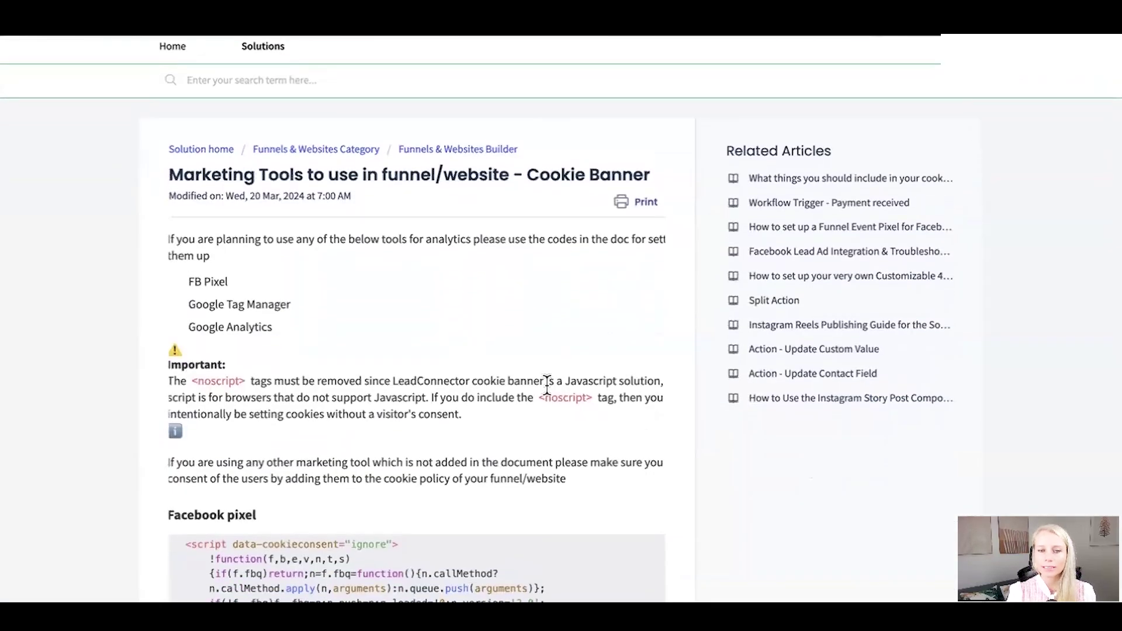
pyautogui.scroll(-3, 596, 415)
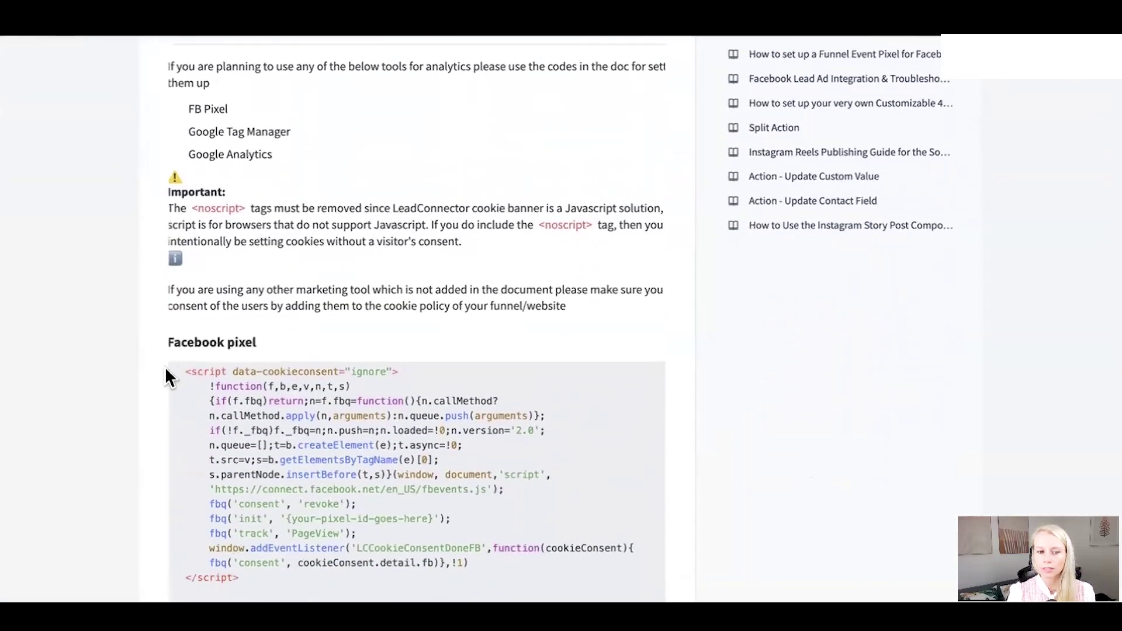
pyautogui.moveTo(169, 350); pyautogui.dragTo(257, 350)
pyautogui.scroll(-4, 269, 359)
pyautogui.moveTo(169, 401); pyautogui.dragTo(258, 402)
pyautogui.scroll(-10, 359, 500)
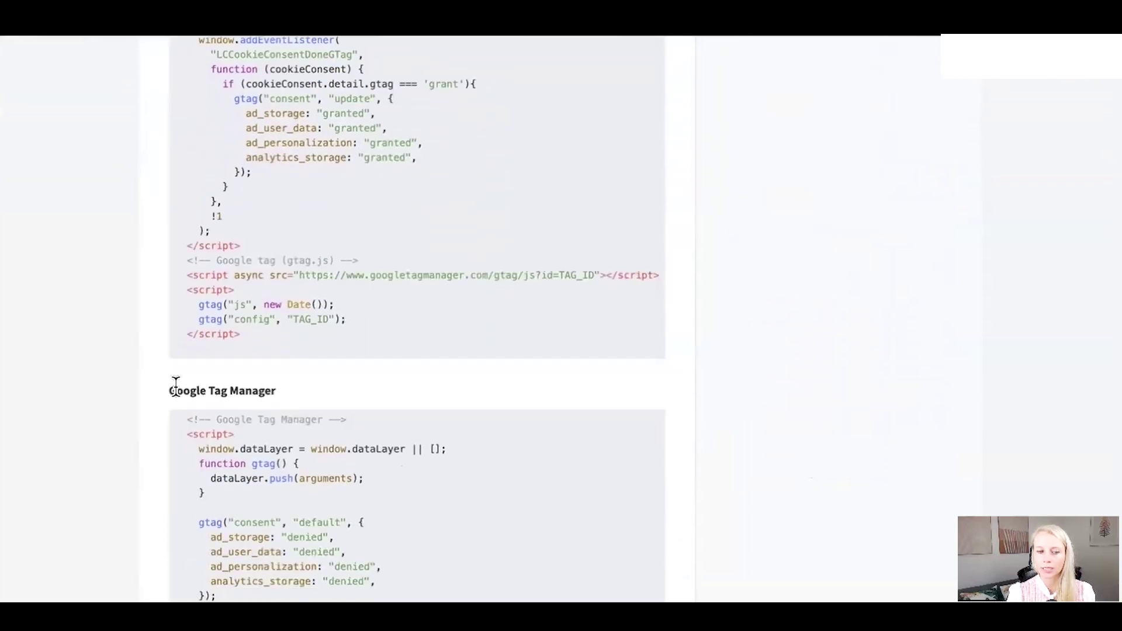
pyautogui.moveTo(176, 391); pyautogui.dragTo(276, 392)
pyautogui.scroll(-3, 413, 508)
pyautogui.scroll(-2, 556, 503)
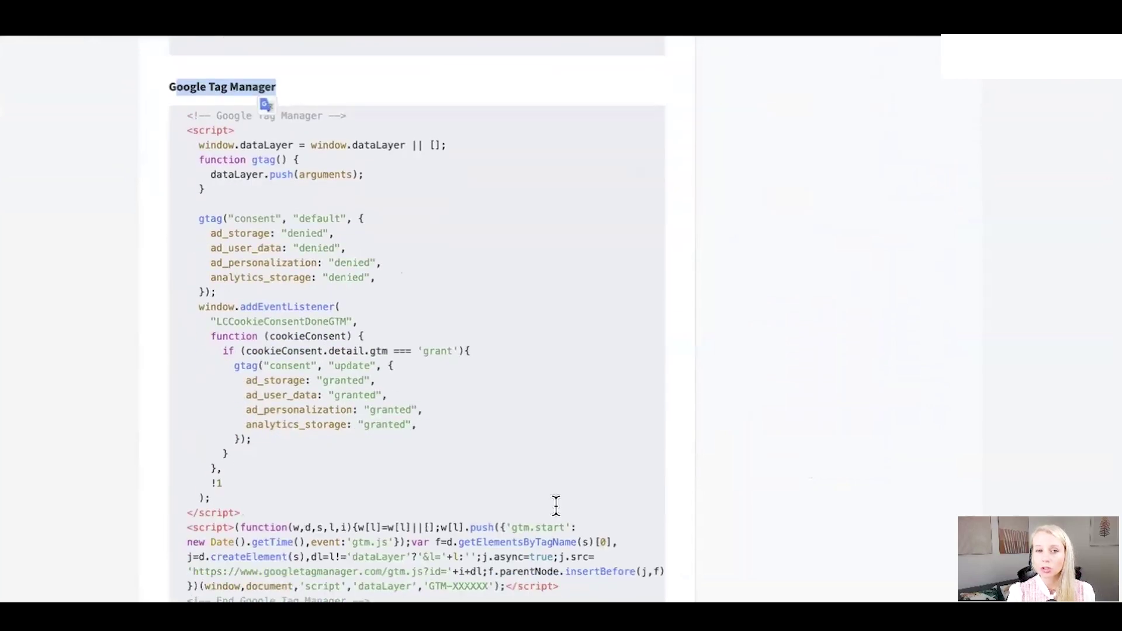
pyautogui.scroll(3, 553, 506)
pyautogui.scroll(20, 553, 506)
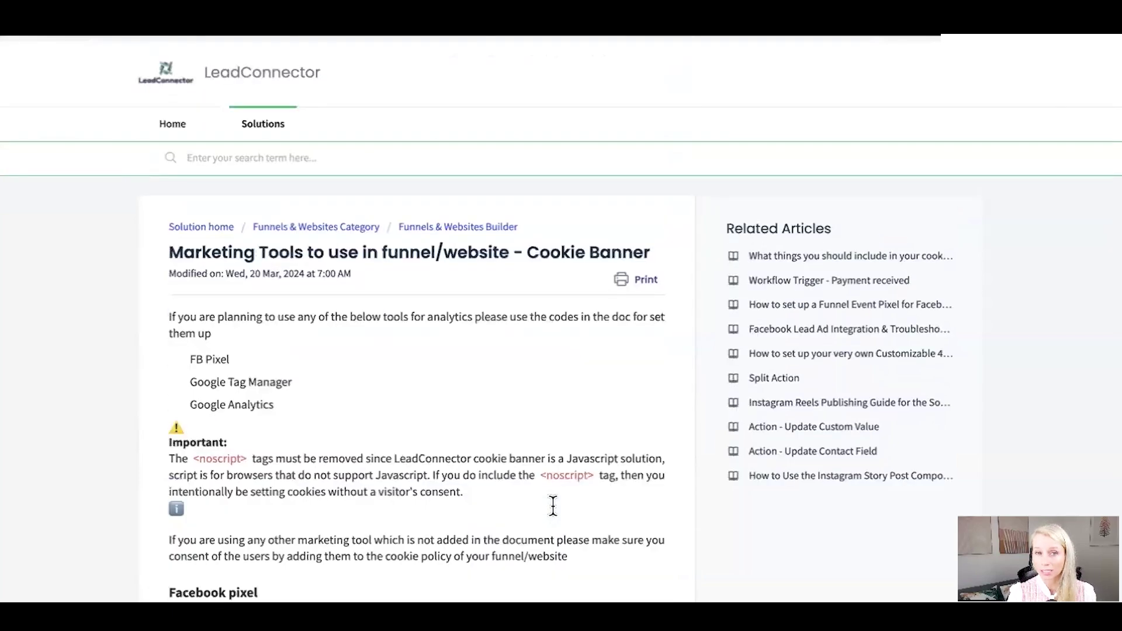
pyautogui.scroll(-6, 536, 350)
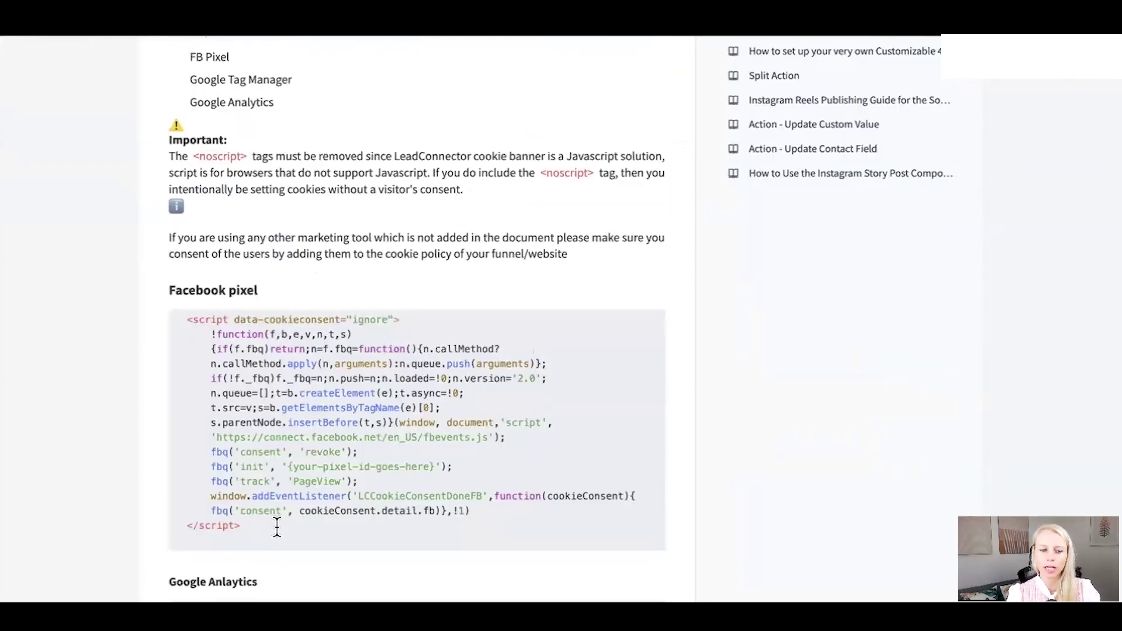
pyautogui.moveTo(276, 528); pyautogui.dragTo(180, 325)
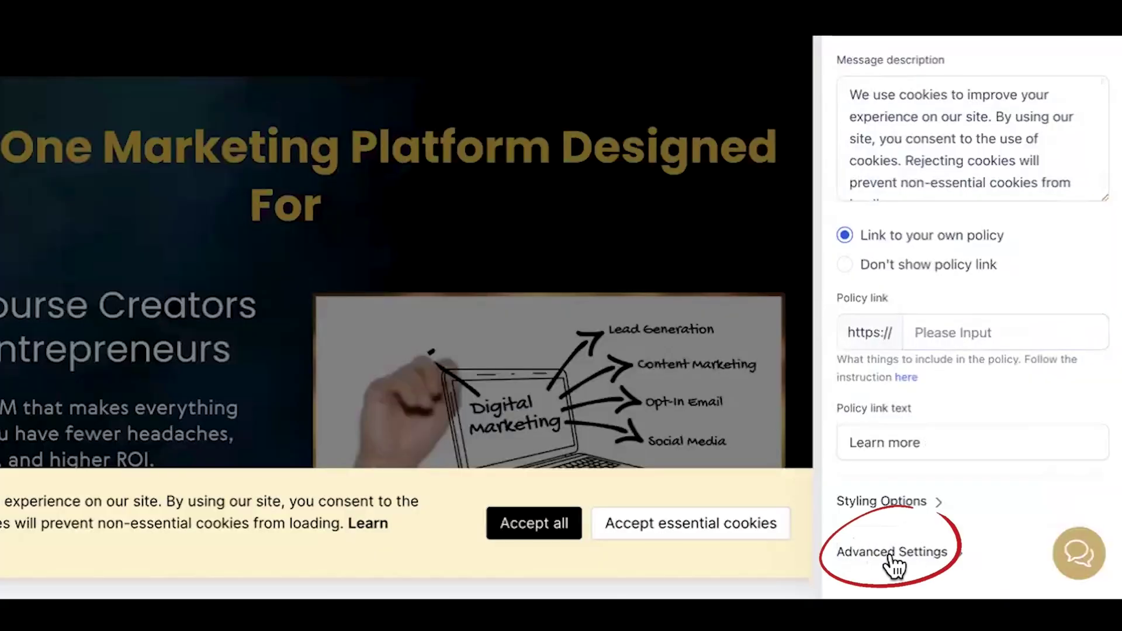
# Paste the Facebook pixel script into the Advanced Settings Essential cookies field
pyautogui.click(960, 555)
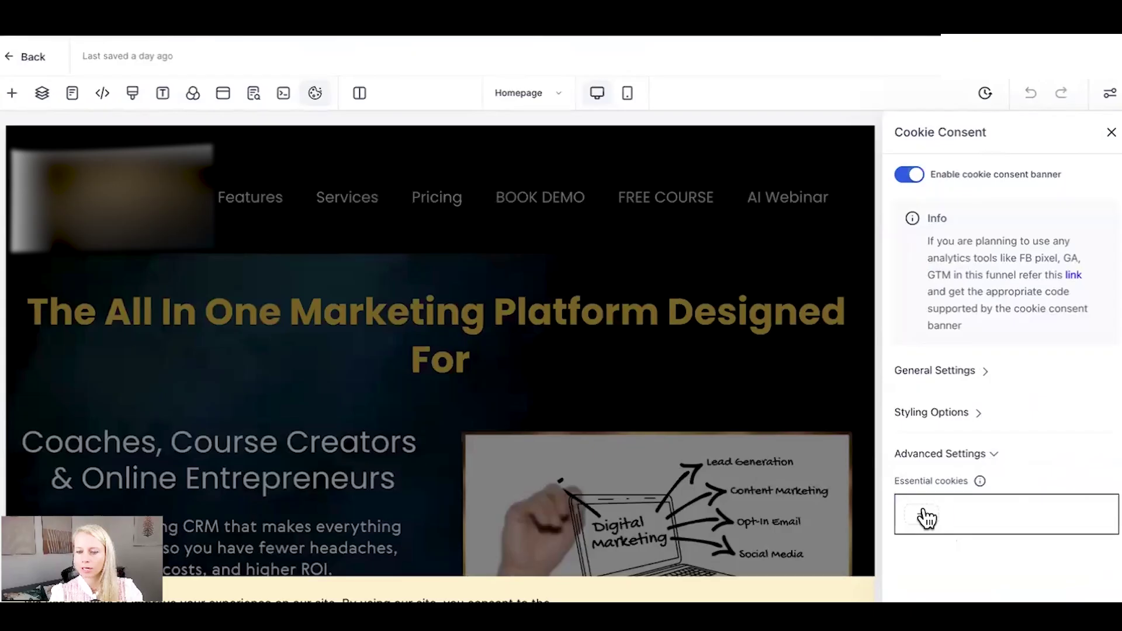
pyautogui.hotkey('ctrl', 'v')
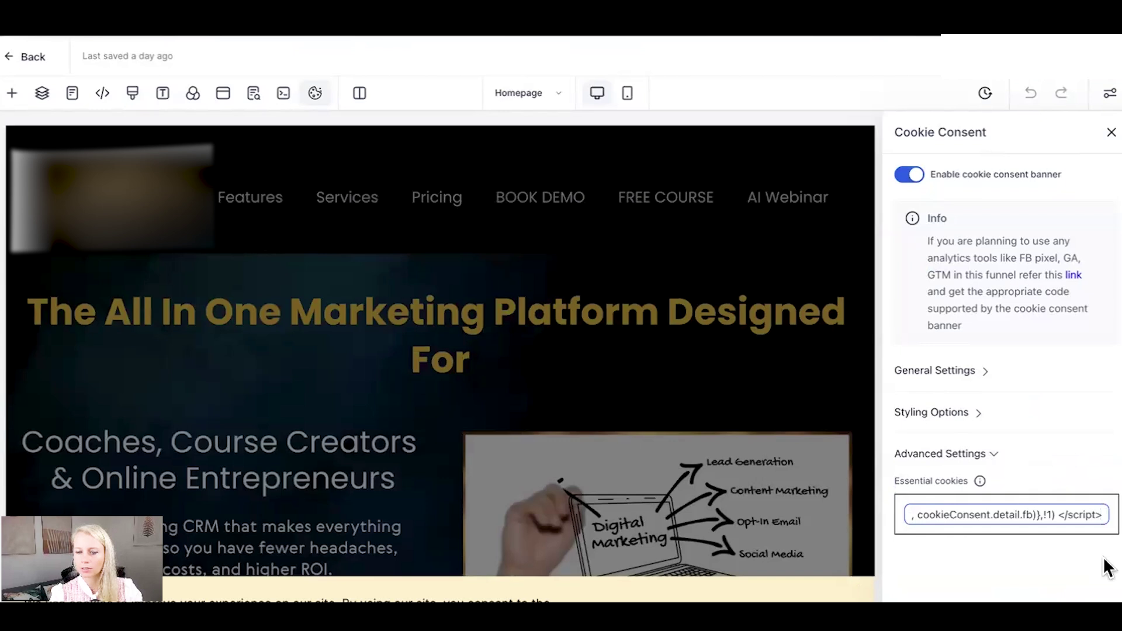
pyautogui.click(1015, 563)
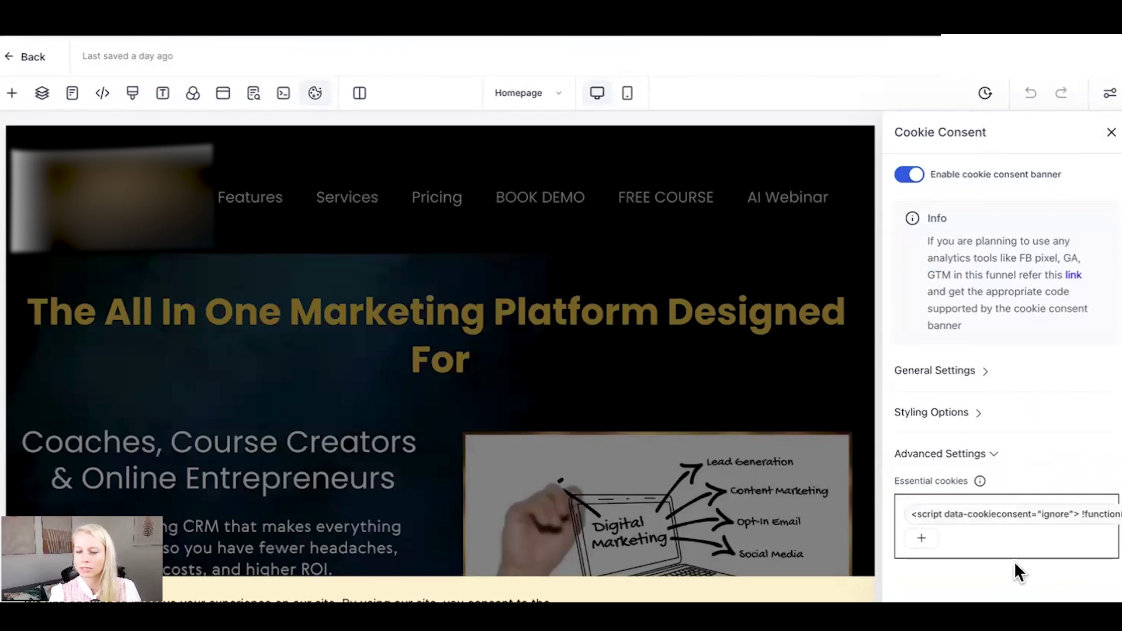
# Expand General Settings and place the cursor in the Policy link field
pyautogui.click(987, 370)
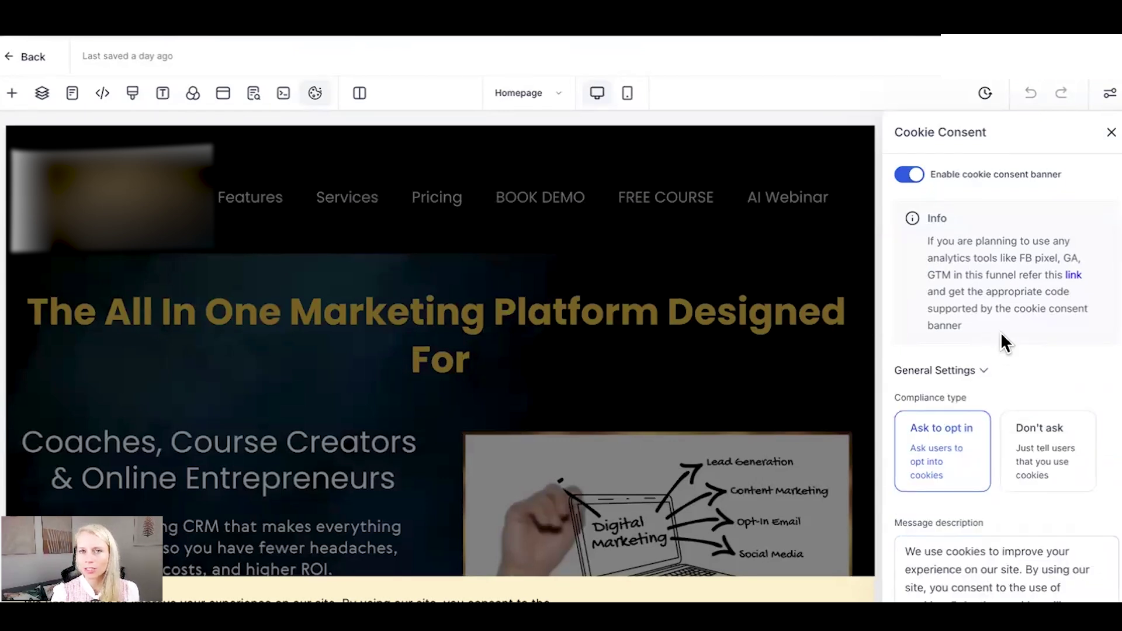
pyautogui.scroll(-5, 988, 327)
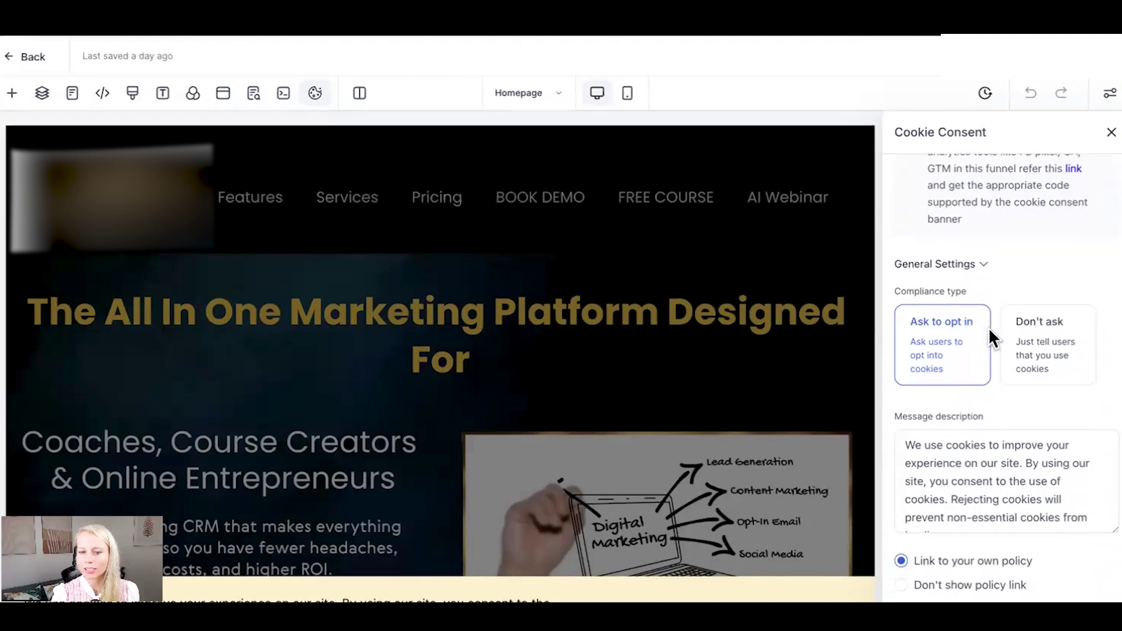
pyautogui.click(987, 470)
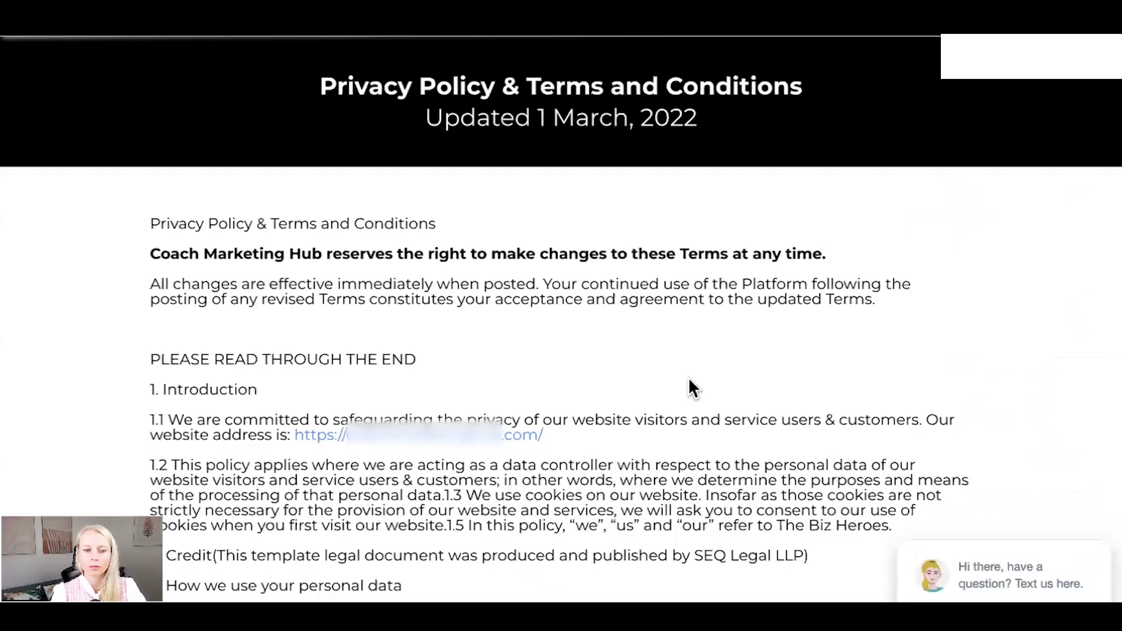
# Paste the privacy policy page URL as the Policy link, then view the cookie-policy guidance
pyautogui.scroll(-12, 585, 386)
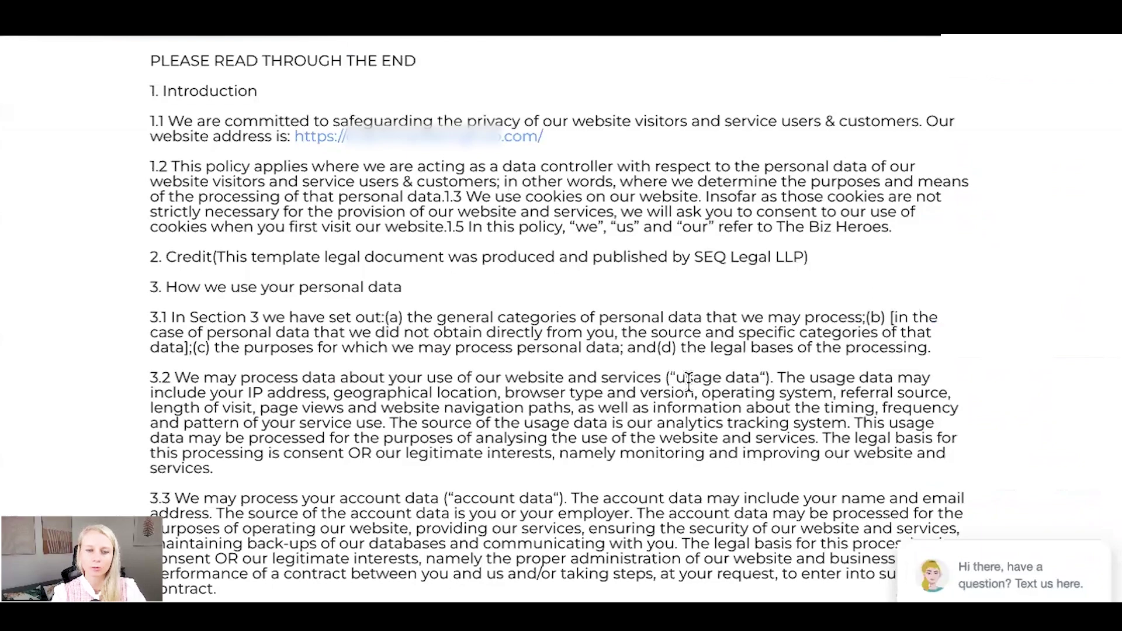
pyautogui.scroll(10, 563, 462)
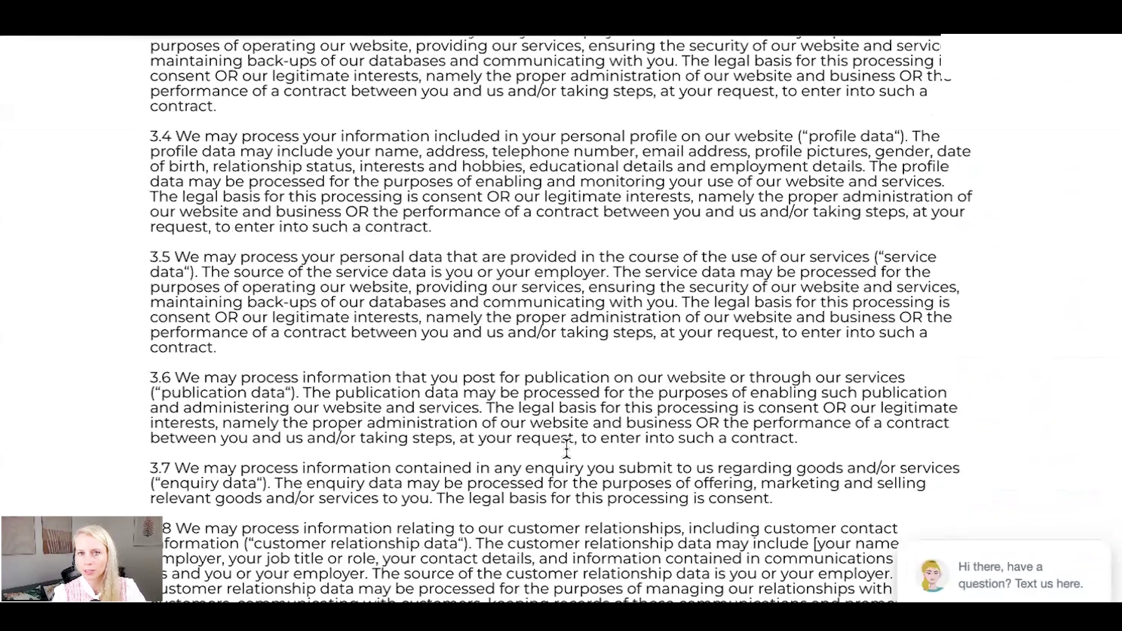
pyautogui.scroll(-6, 696, 403)
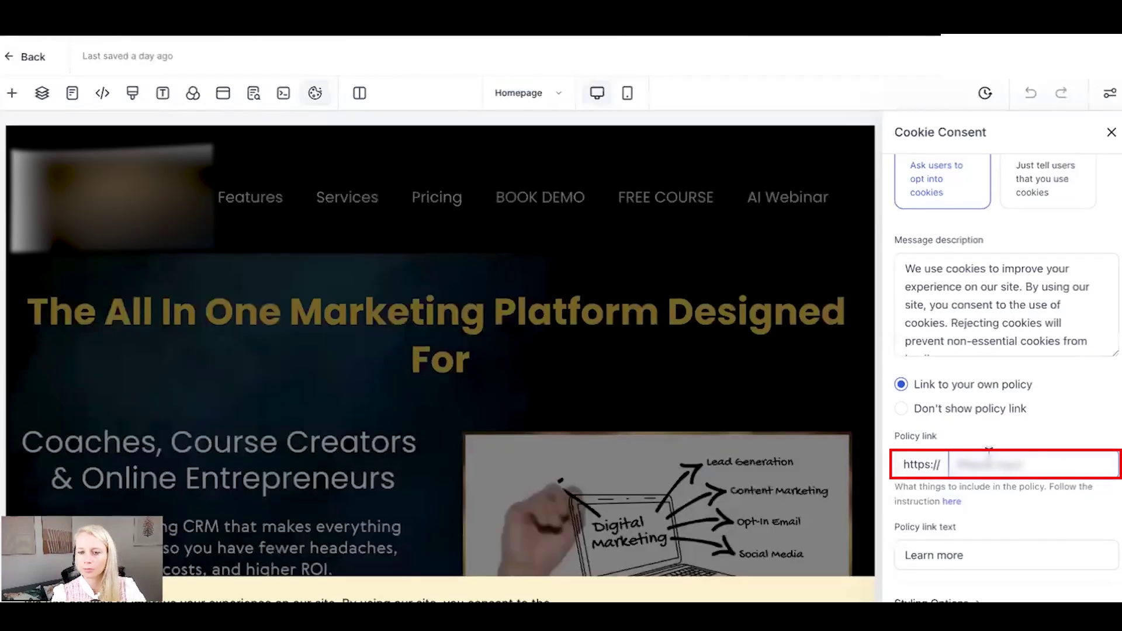
pyautogui.hotkey('ctrl', 'v')
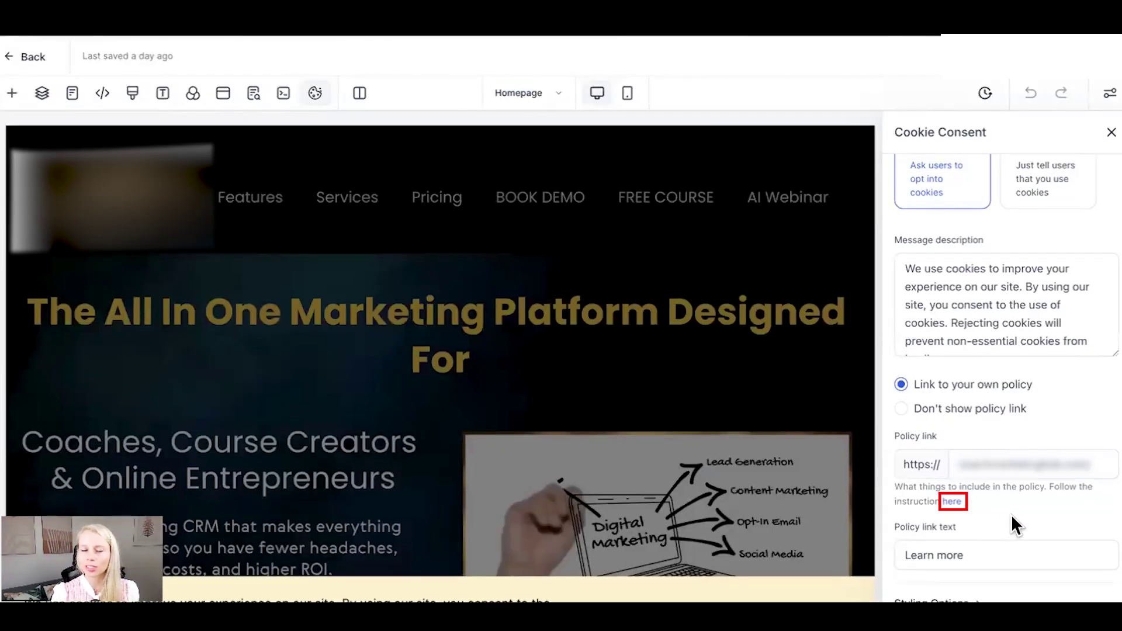
pyautogui.click(954, 501)
pyautogui.scroll(-12, 511, 434)
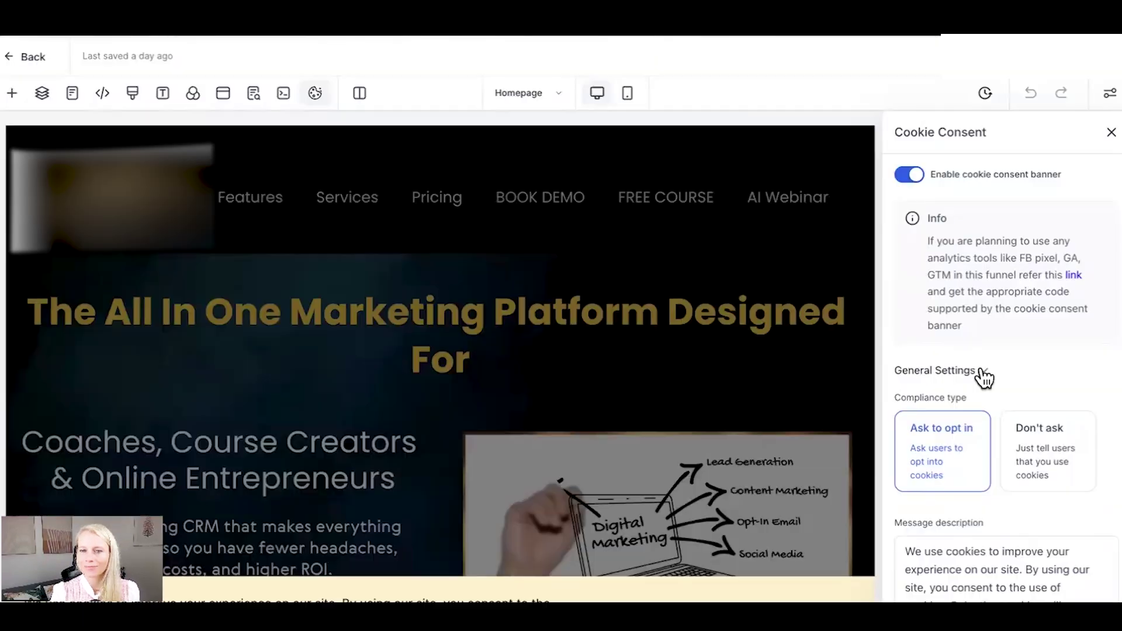
pyautogui.scroll(-3, 1043, 377)
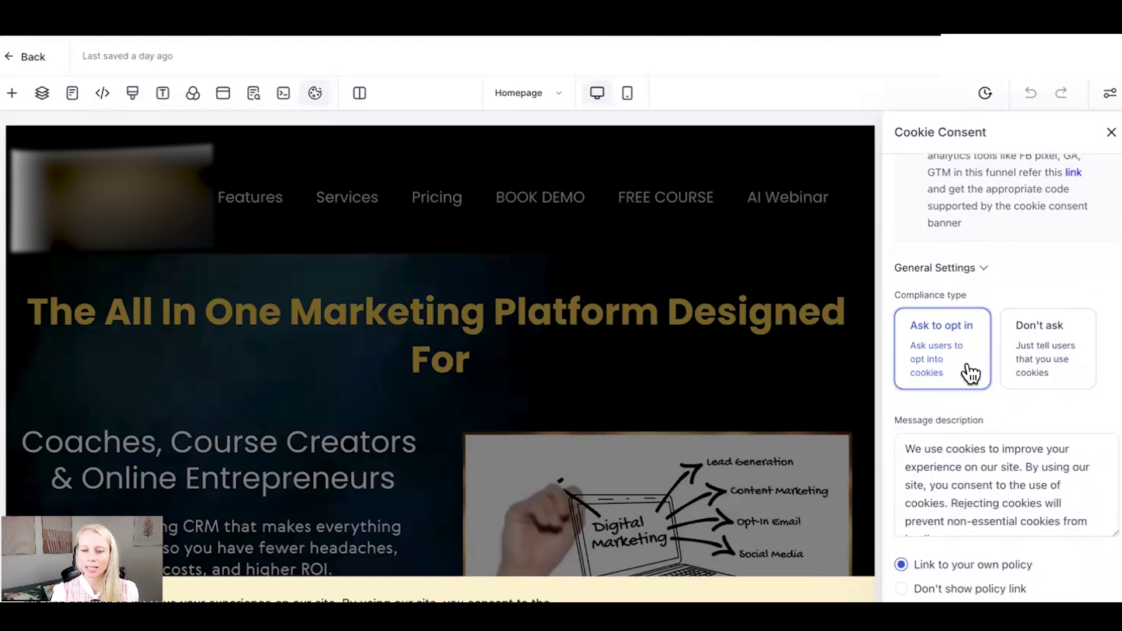
pyautogui.click(1055, 360)
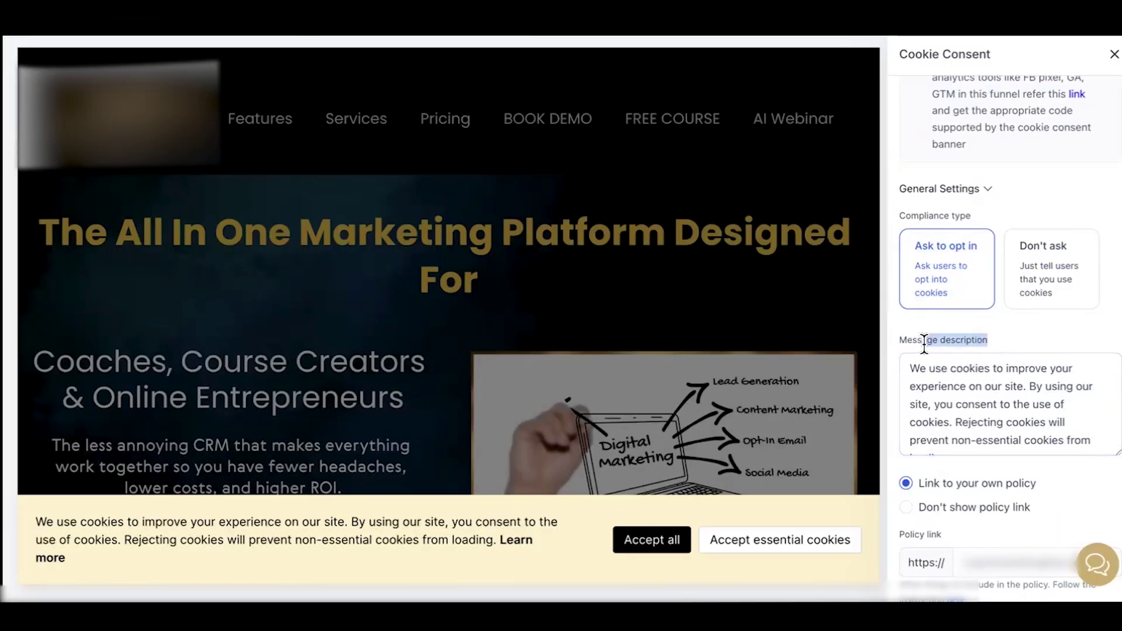
pyautogui.moveTo(125, 540); pyautogui.dragTo(65, 558)
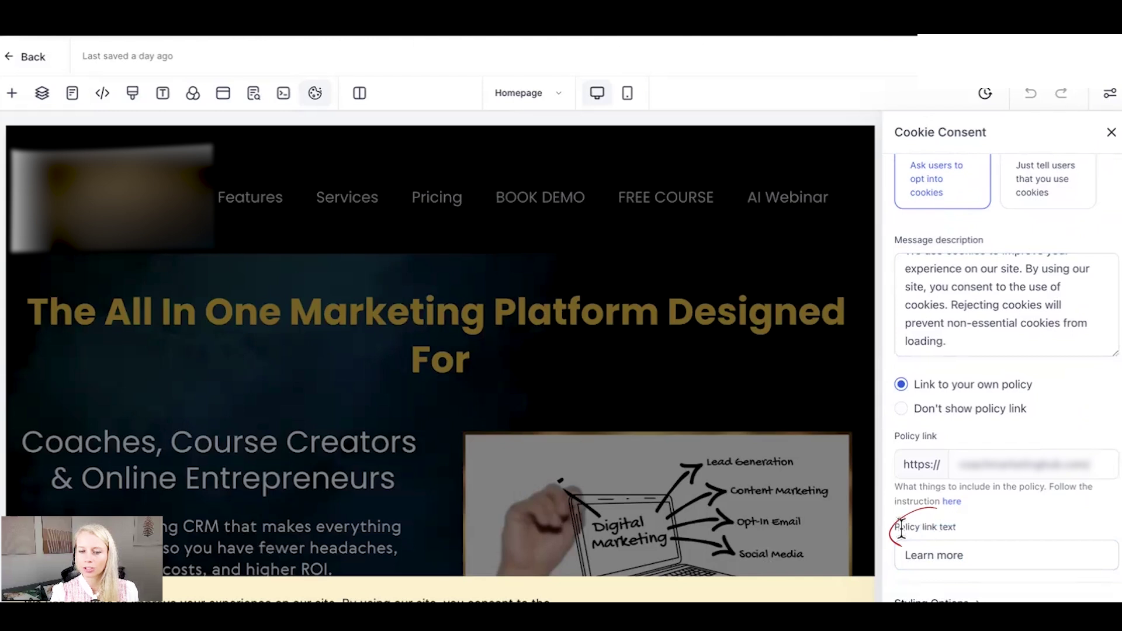
pyautogui.moveTo(907, 529); pyautogui.dragTo(954, 528)
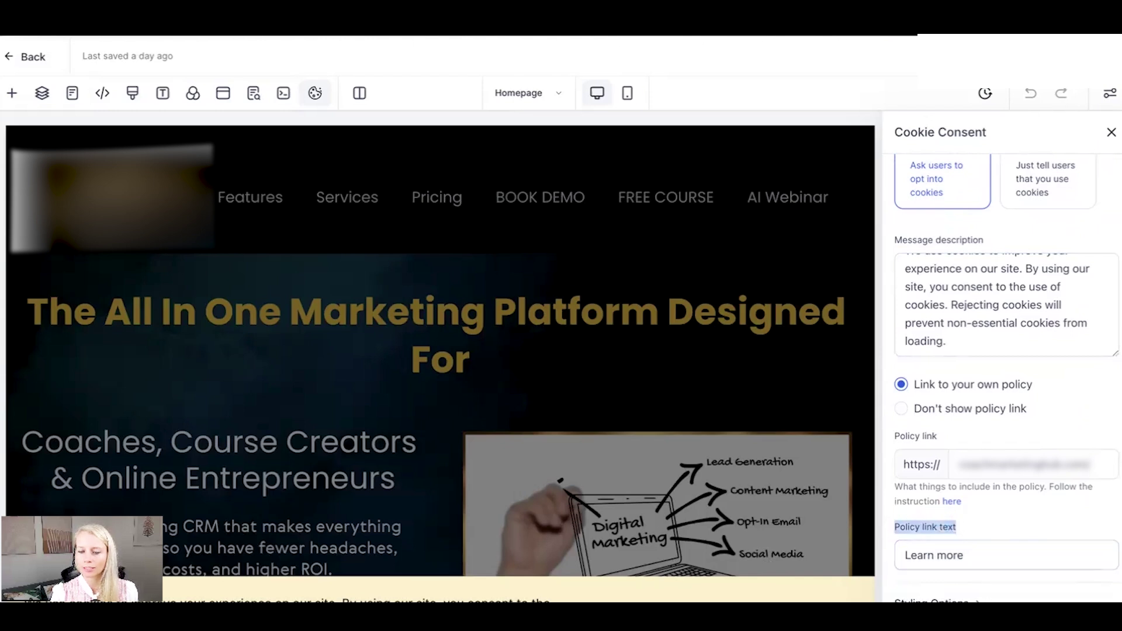
# Review the banner styling: Inter 16 px, #fef0c7 background, black text and buttons
pyautogui.scroll(-4, 997, 353)
pyautogui.scroll(-3, 984, 394)
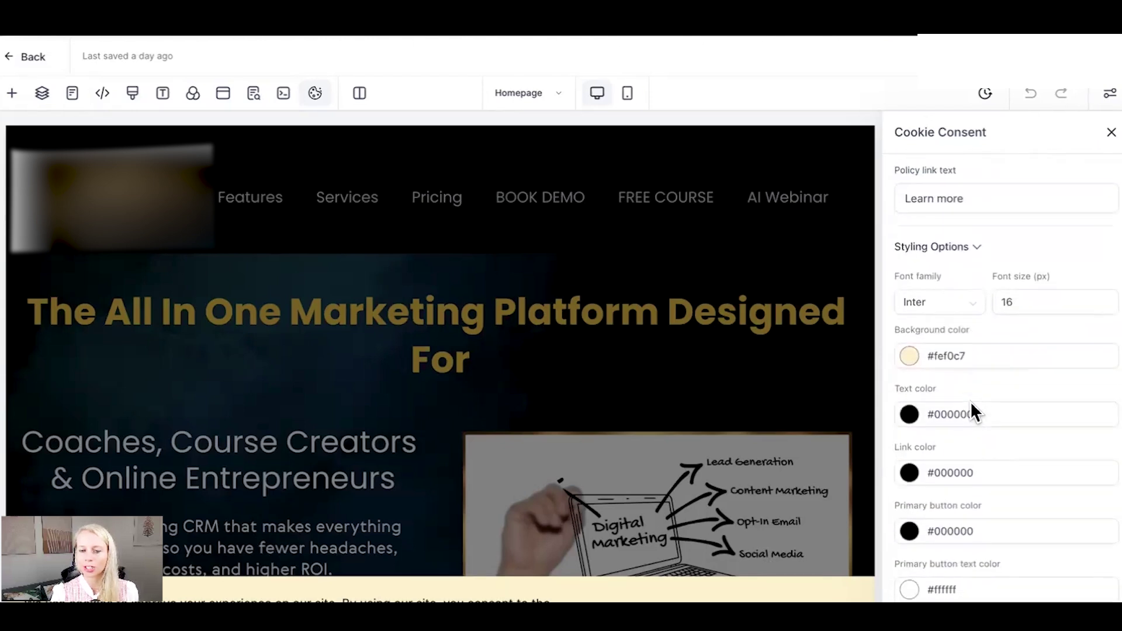
pyautogui.scroll(-1, 1020, 436)
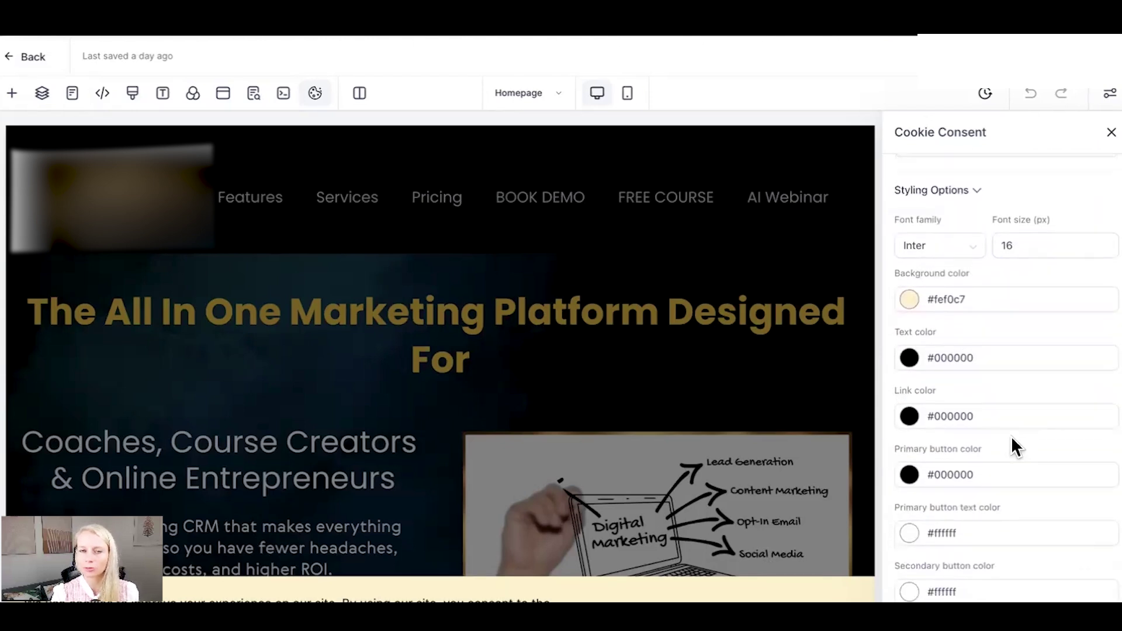
pyautogui.scroll(-3, 1052, 452)
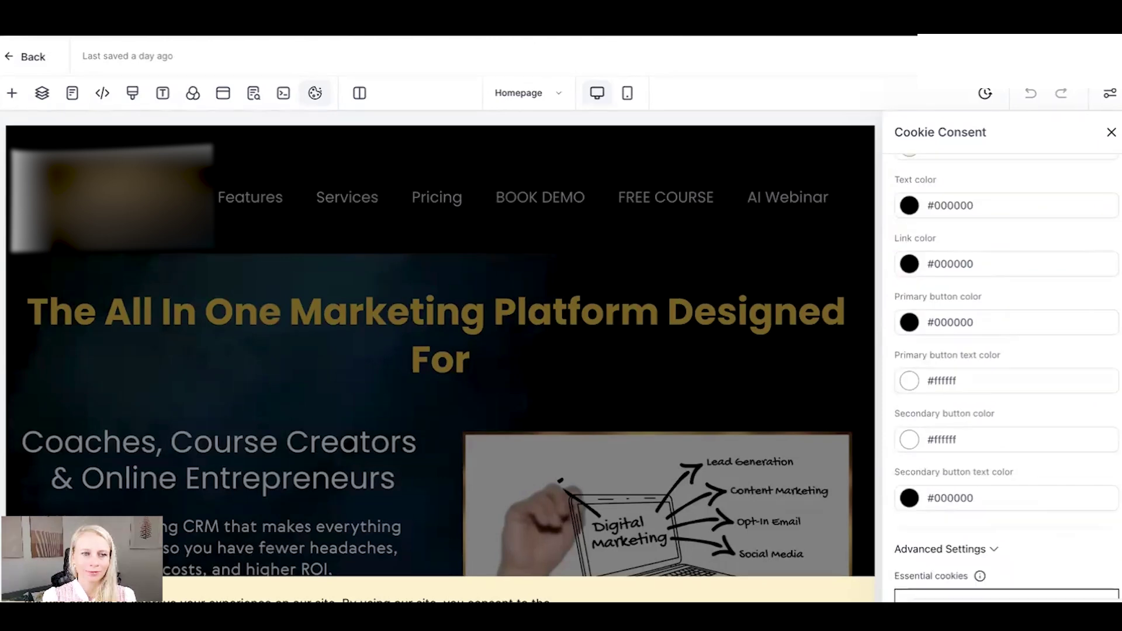